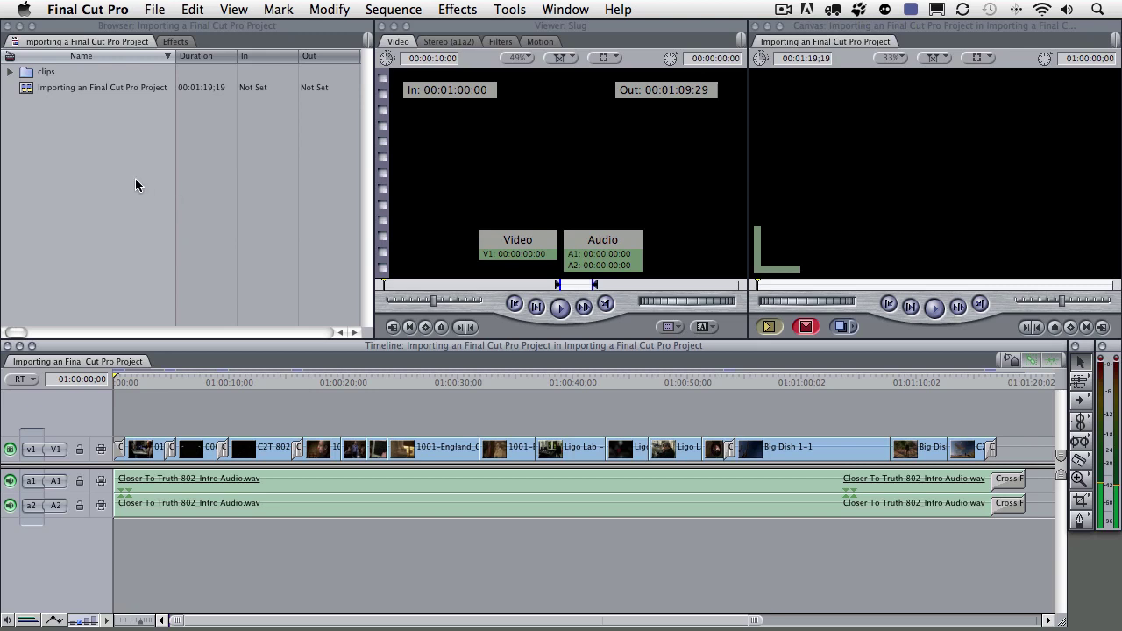
With the project browser active, open Final Cut Pro's File > Export > XML dialog
click(109, 166)
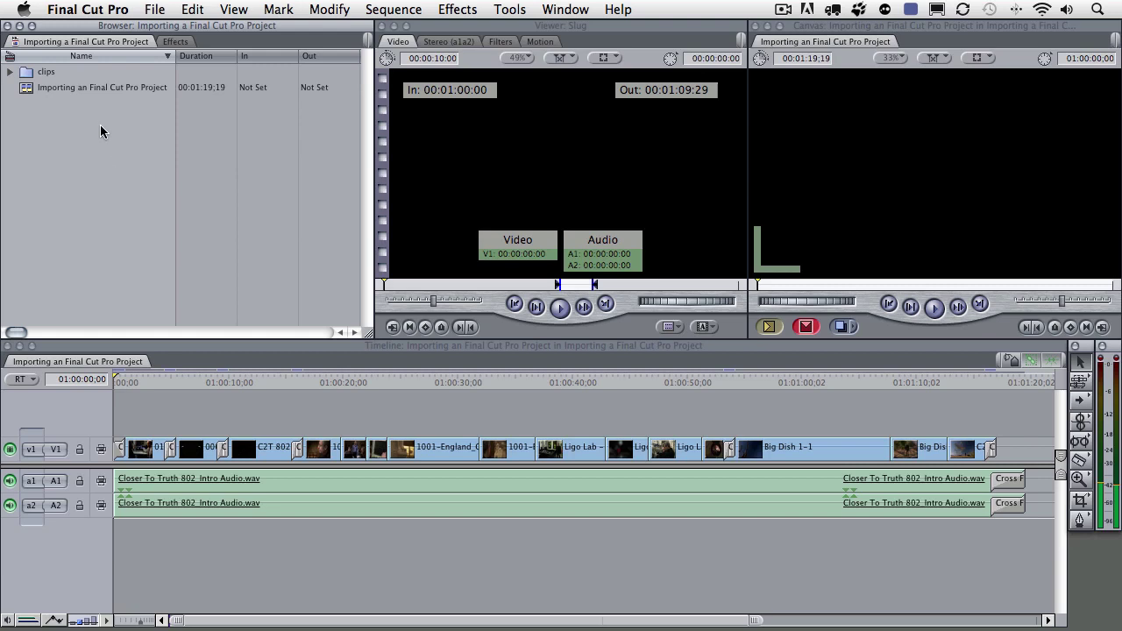
click(155, 8)
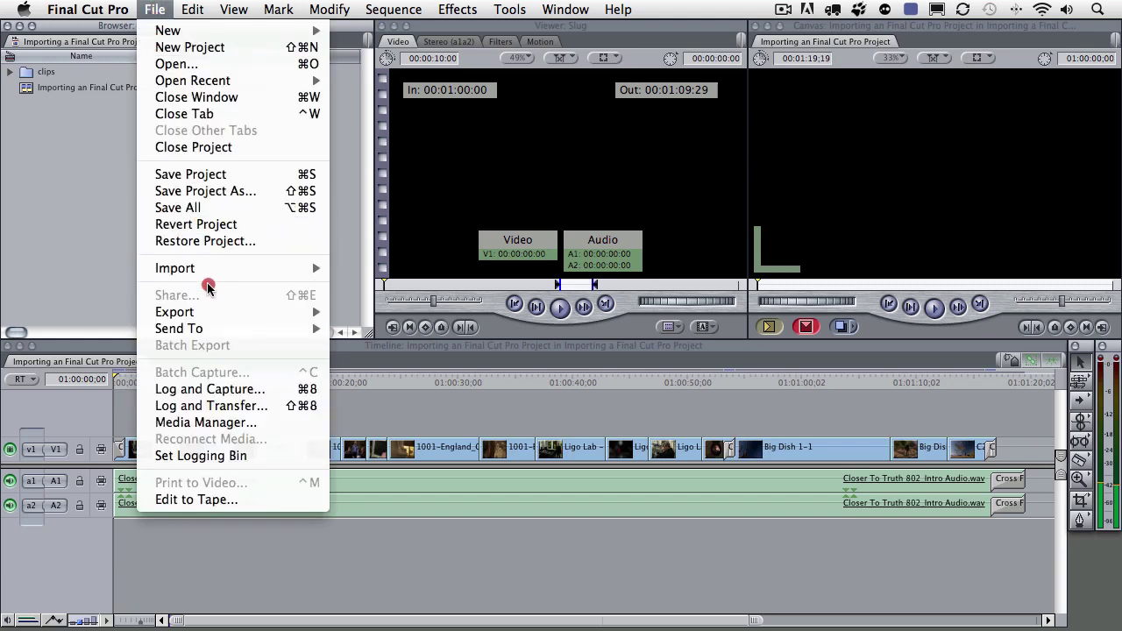
mouse_move(205, 313)
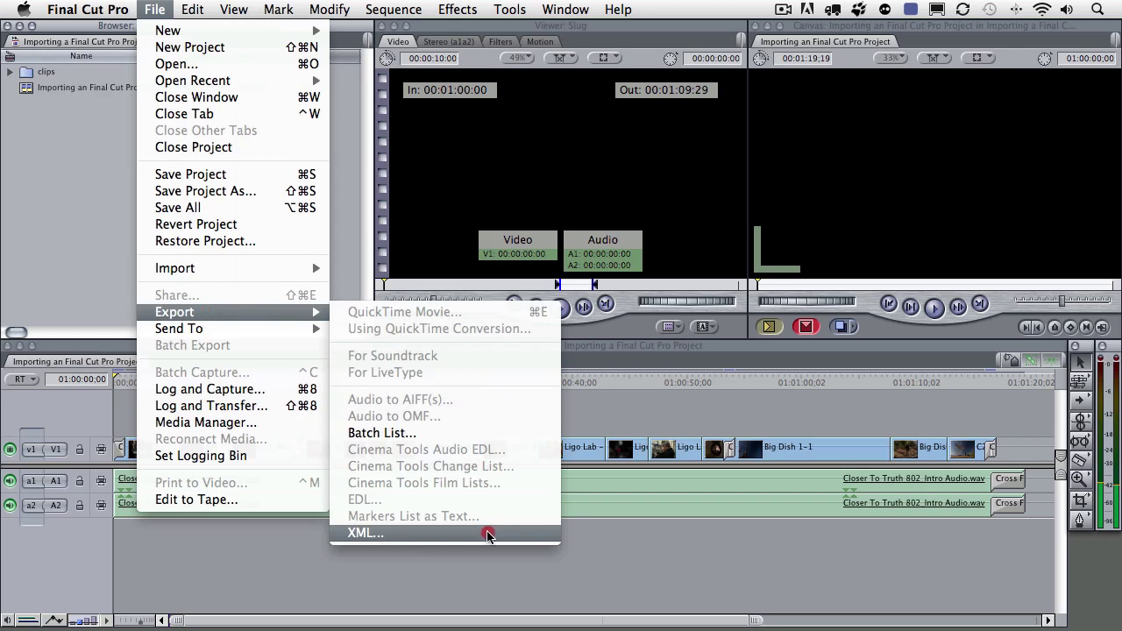
click(456, 535)
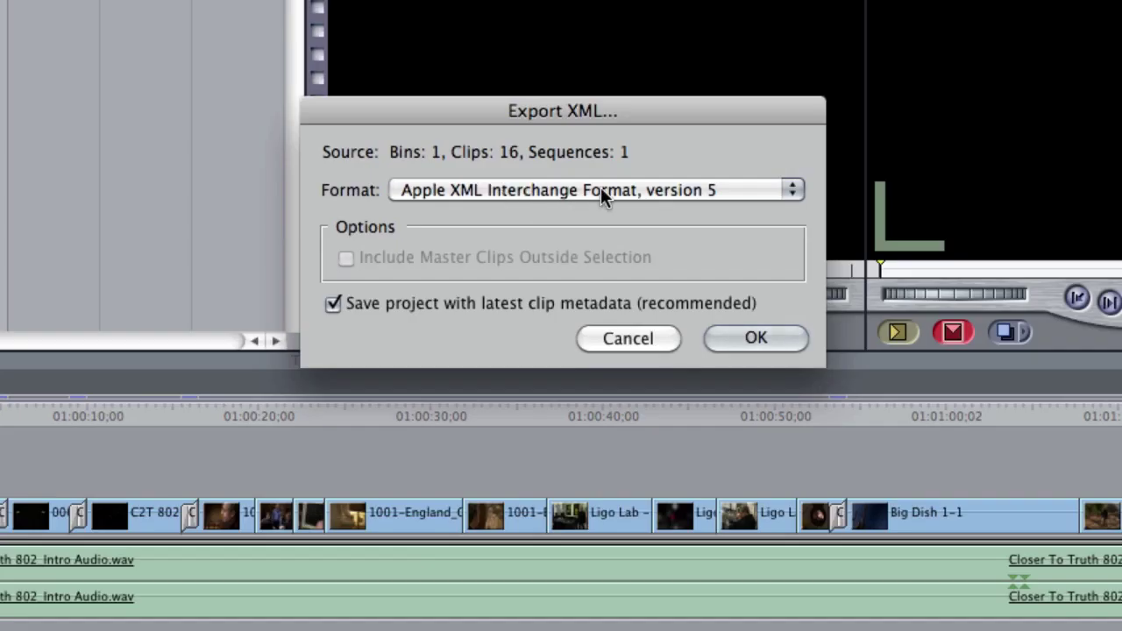
Keep XML format version 5 and save 'Importing a Final Cut Pro Project' to the Desktop
click(603, 192)
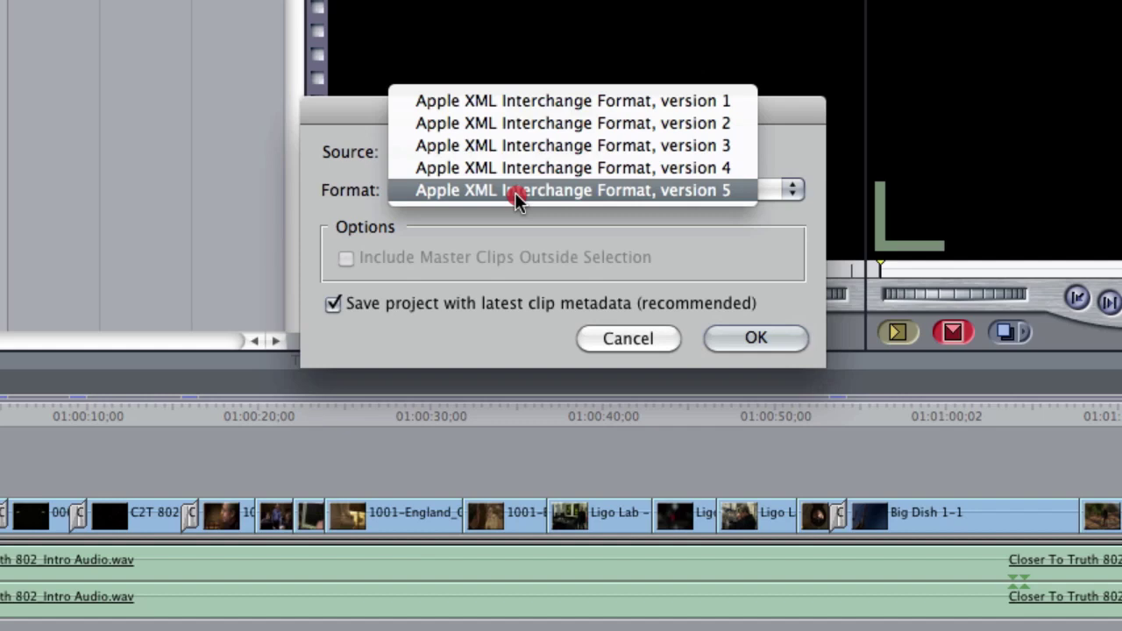
click(515, 192)
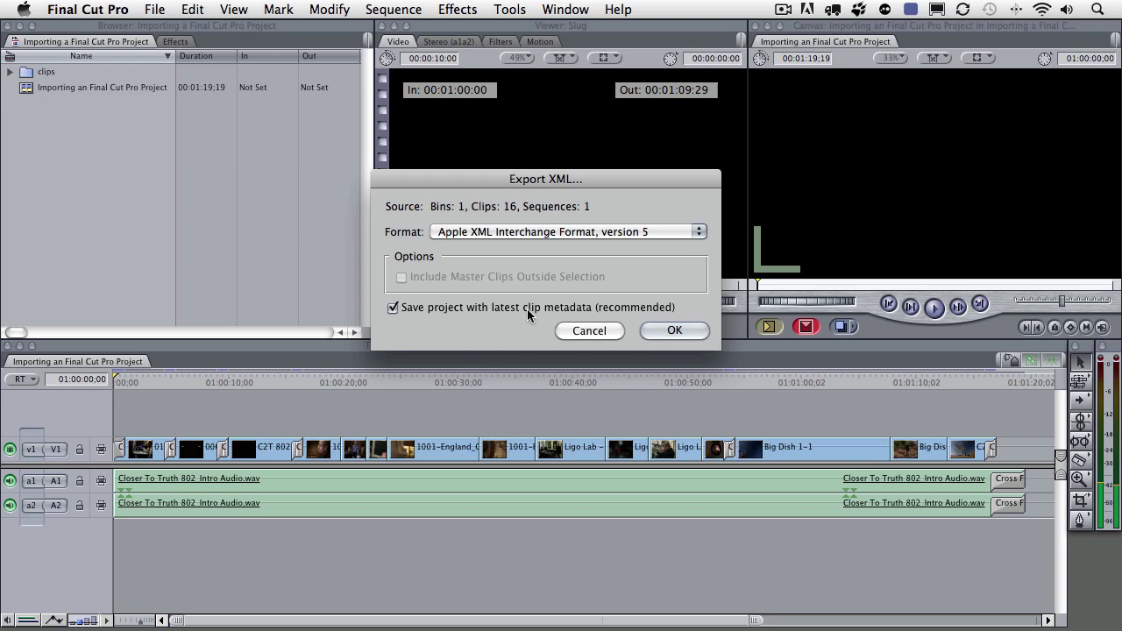
click(689, 331)
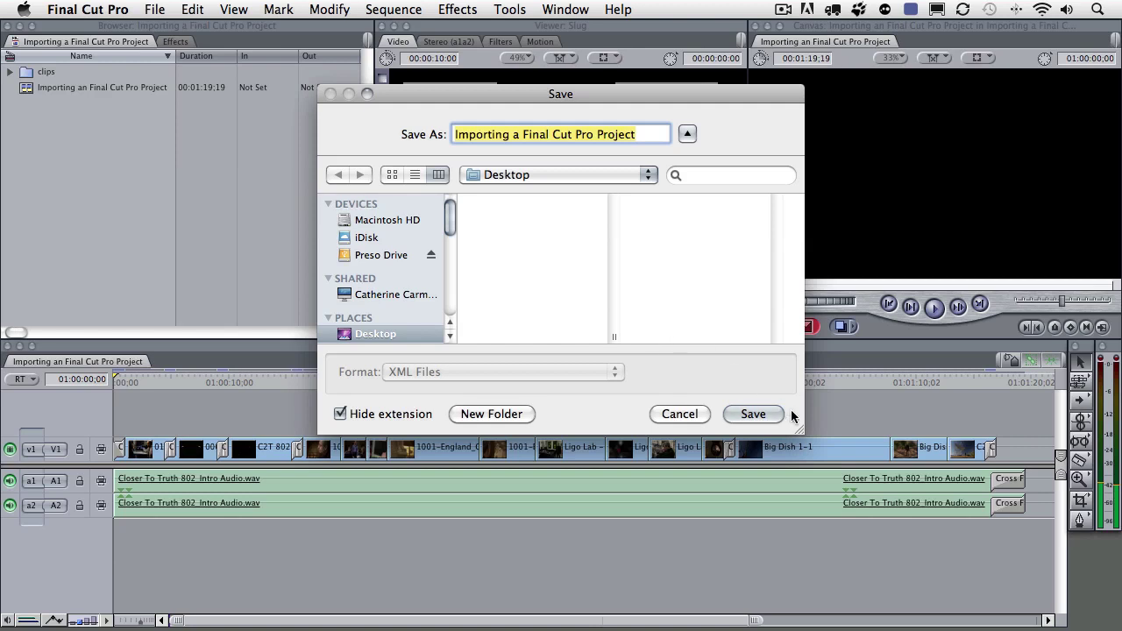
click(754, 414)
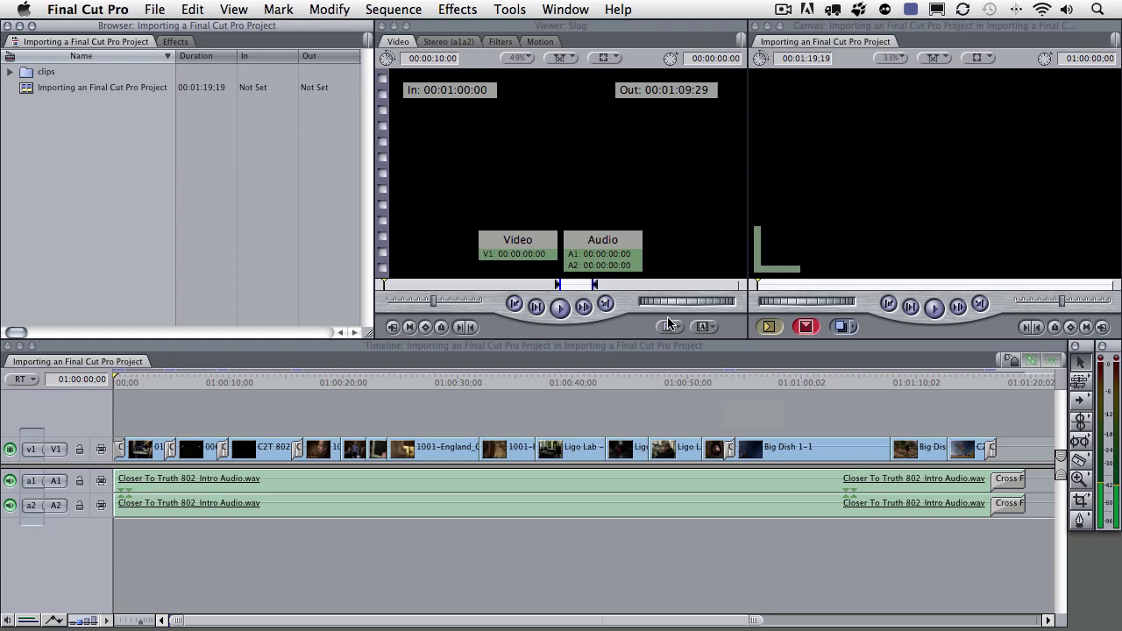
Switch to Premiere Pro and import the exported Final Cut Pro XML file from the Desktop
key(super+Tab)
key(super+Tab)
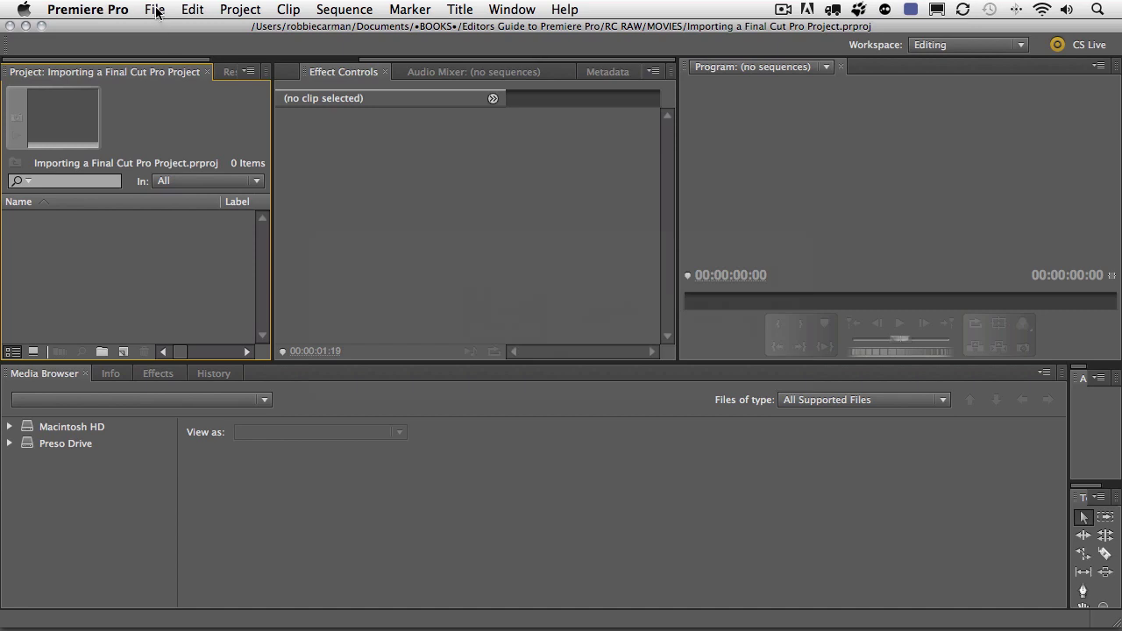
drag(154, 10, 211, 360)
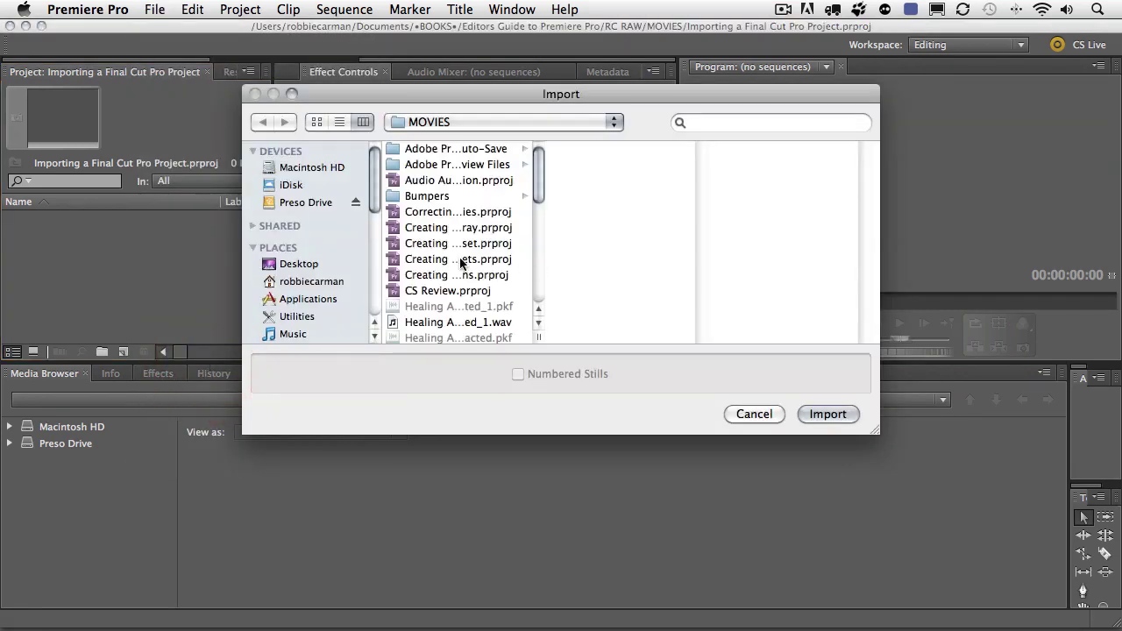
click(340, 264)
click(340, 264)
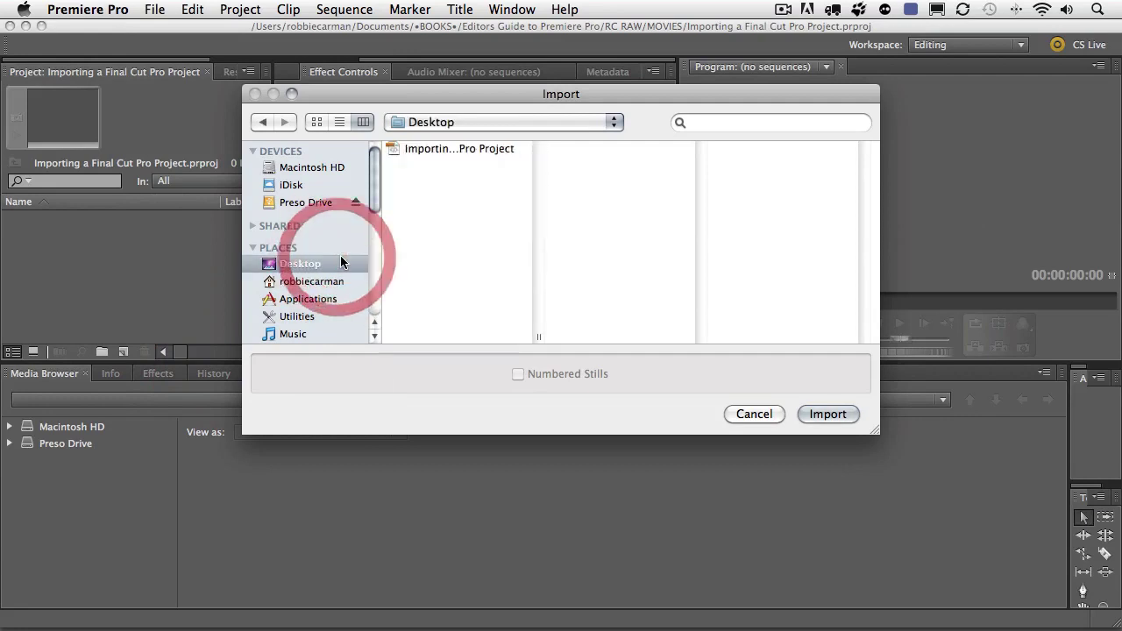
click(448, 151)
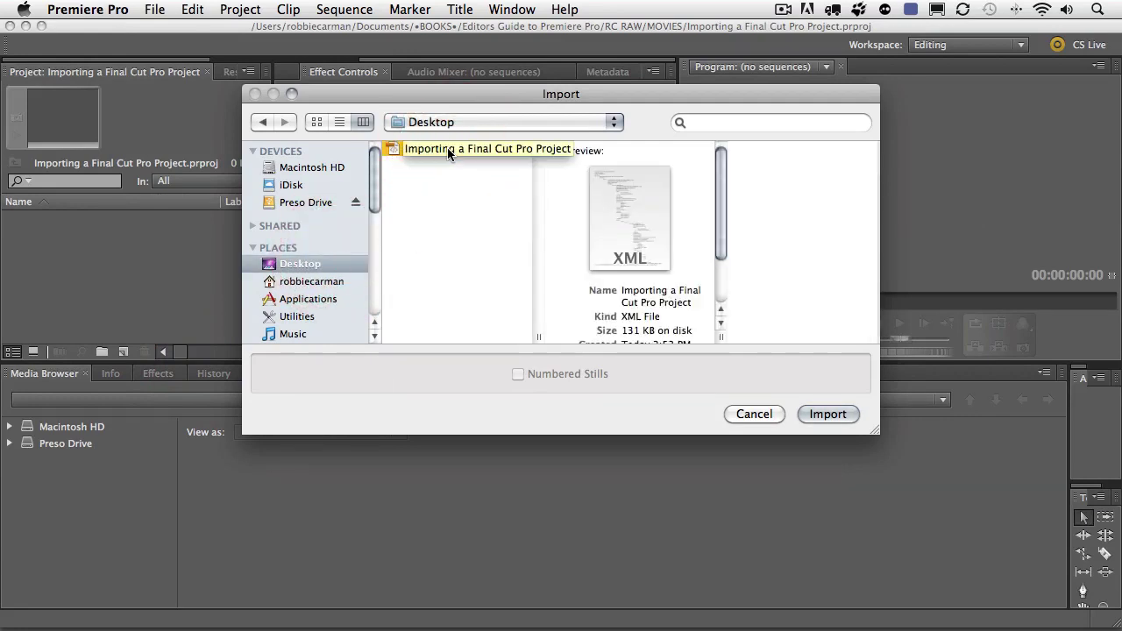
click(829, 416)
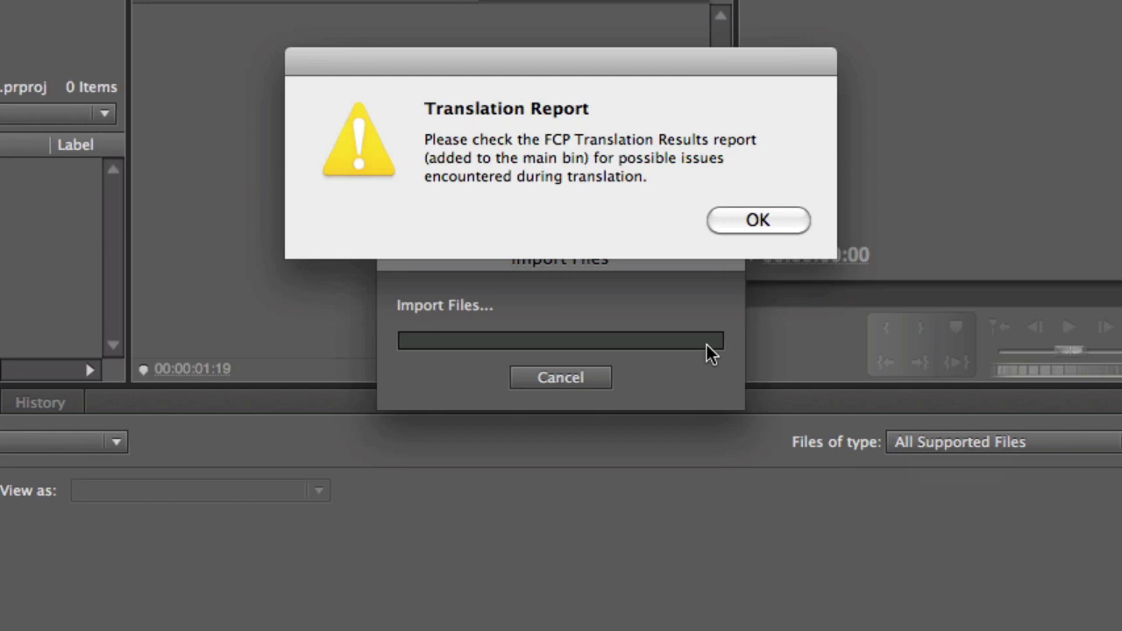
Move the Translation Report alert aside and close it with OK
drag(581, 65, 542, 87)
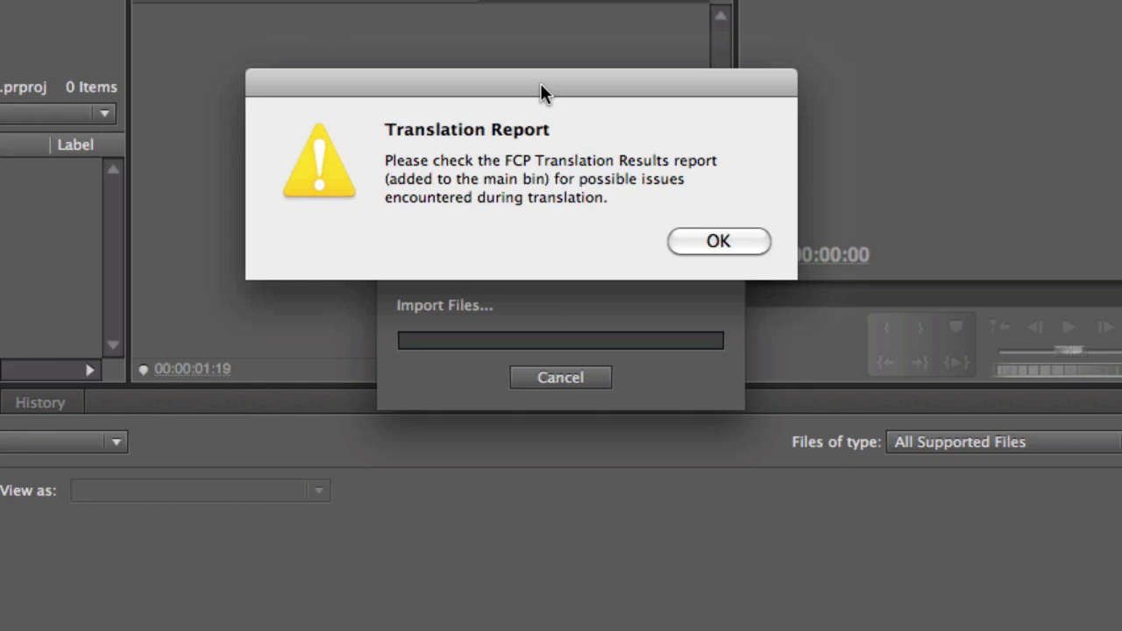
click(719, 242)
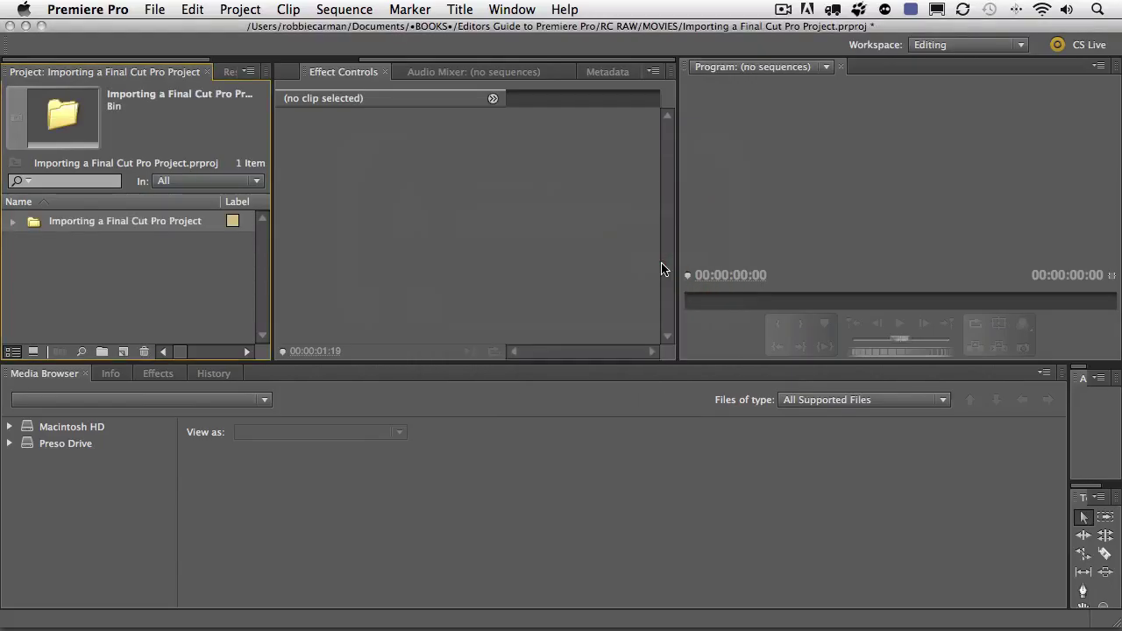
Expand the imported bin and select its clips bin, sequence and FCP Translation Results file
click(96, 266)
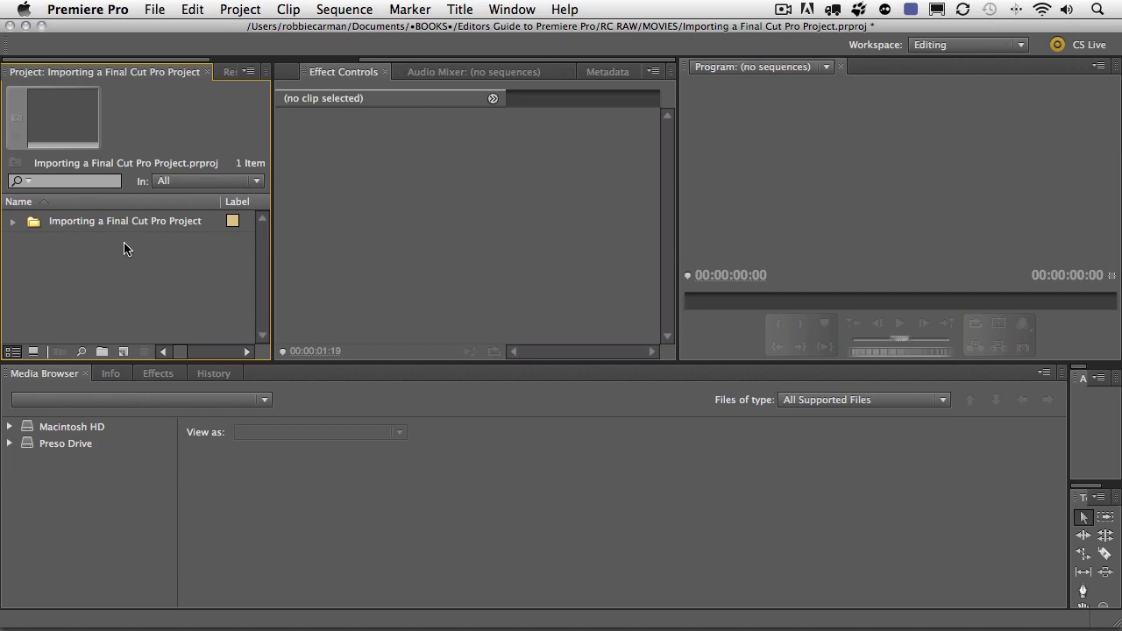
click(13, 223)
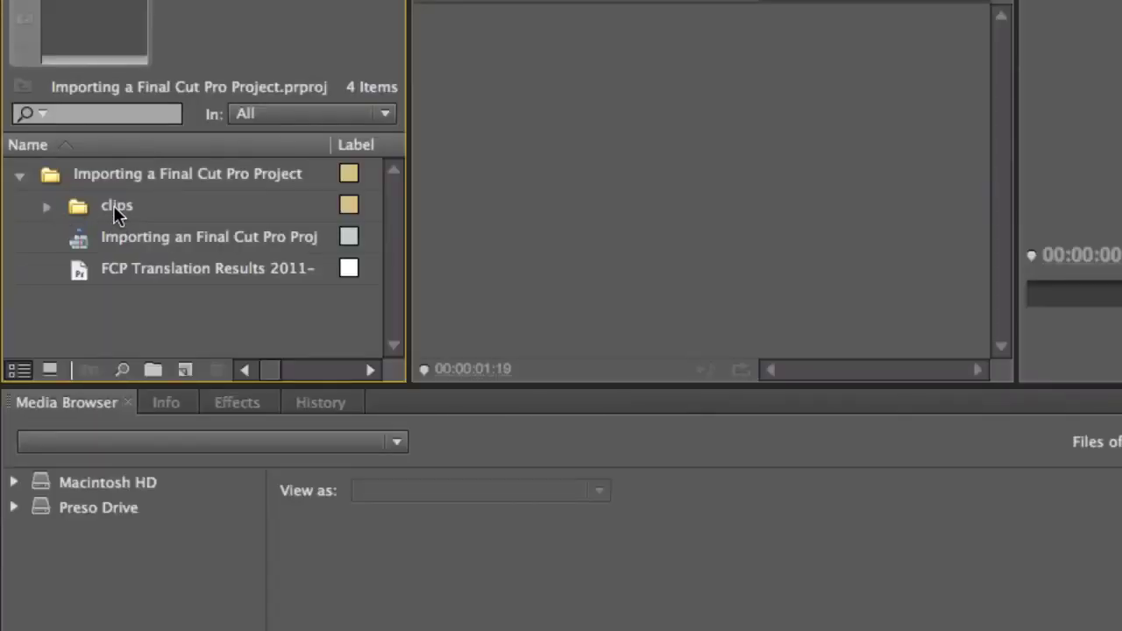
click(112, 209)
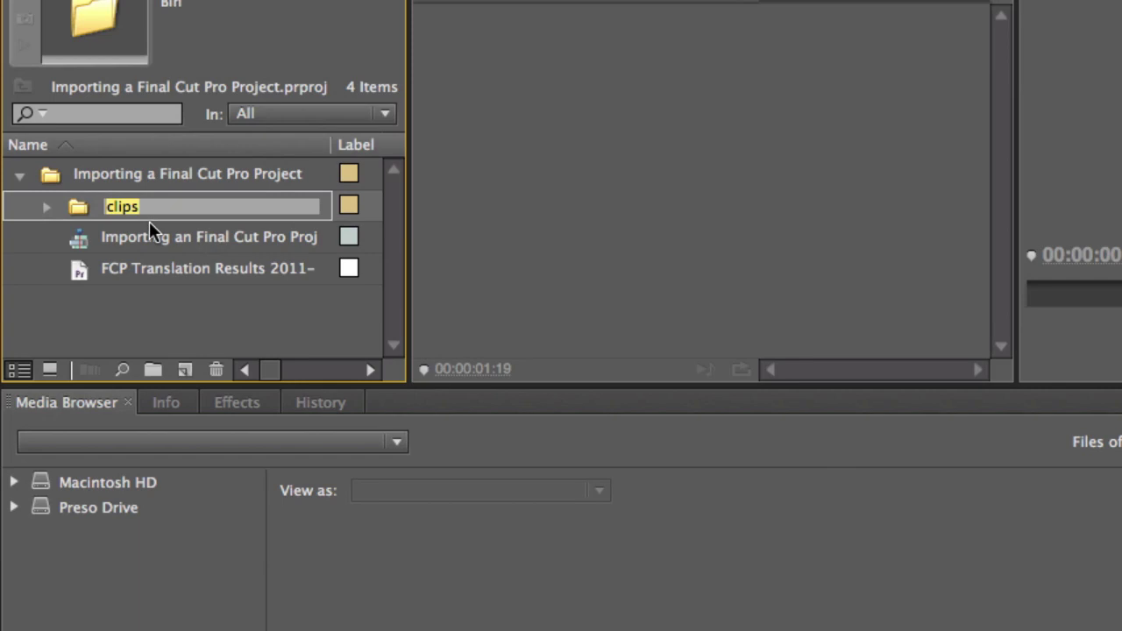
click(88, 240)
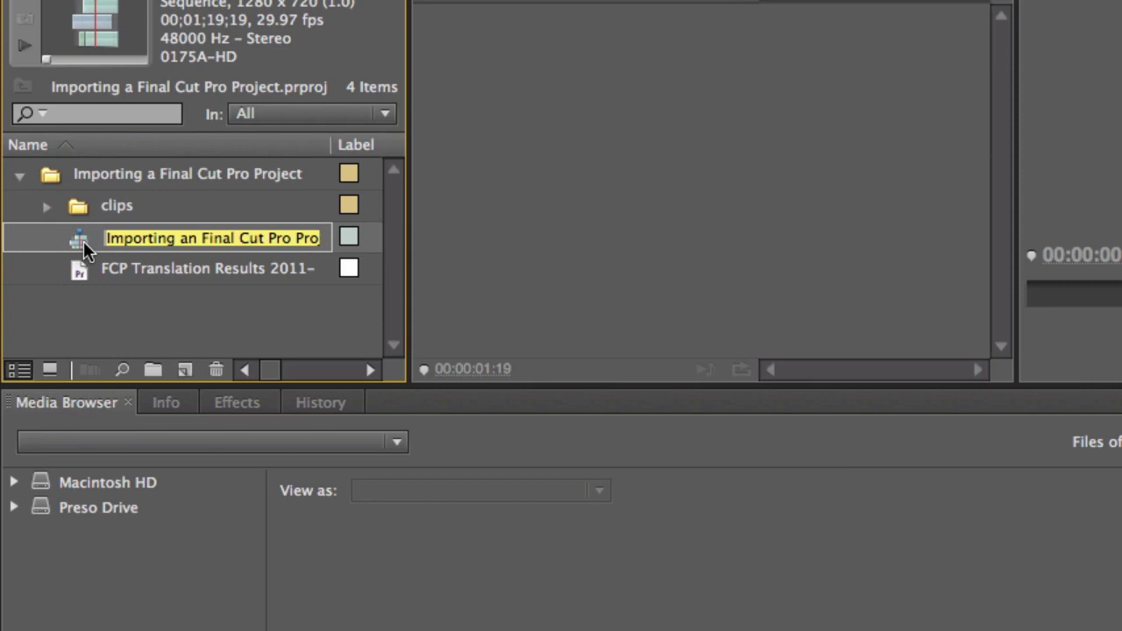
click(79, 272)
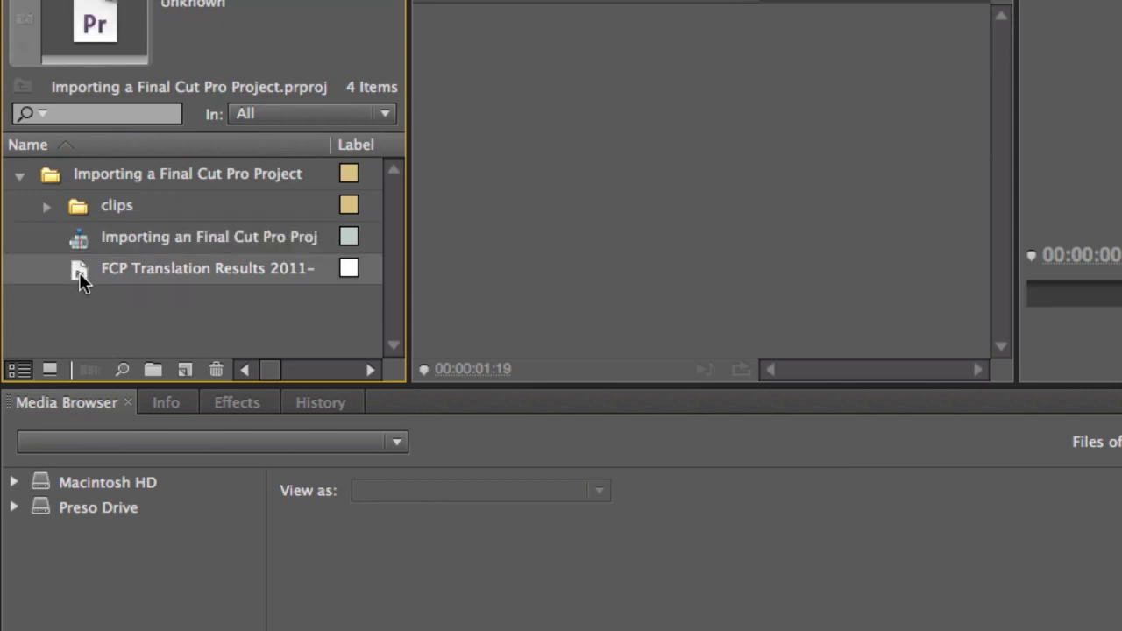
double_click(79, 272)
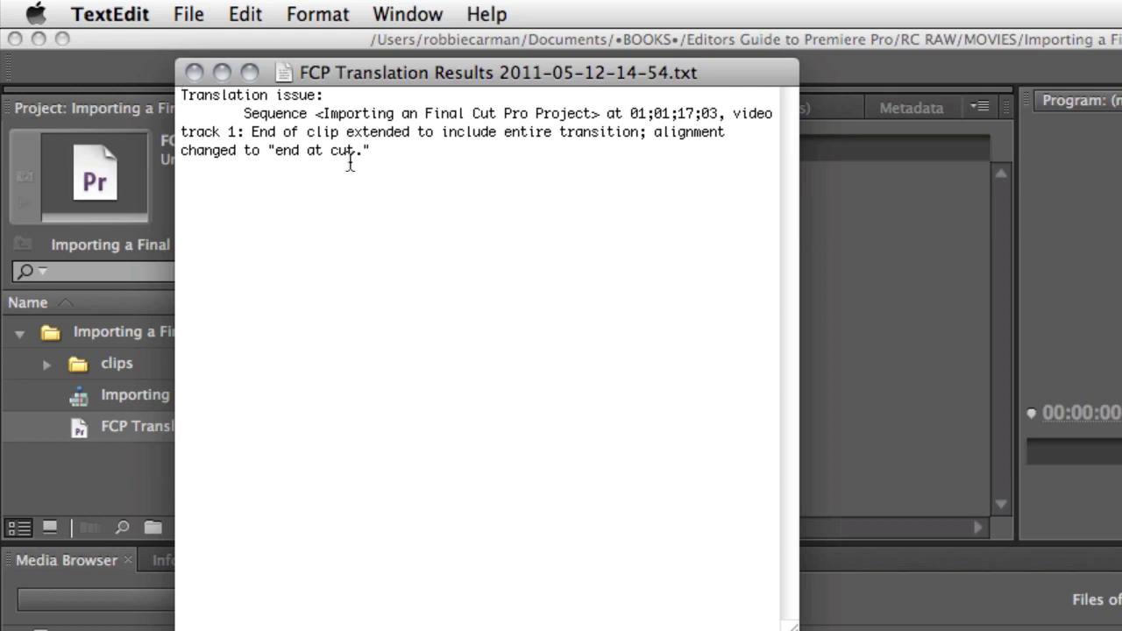
click(195, 71)
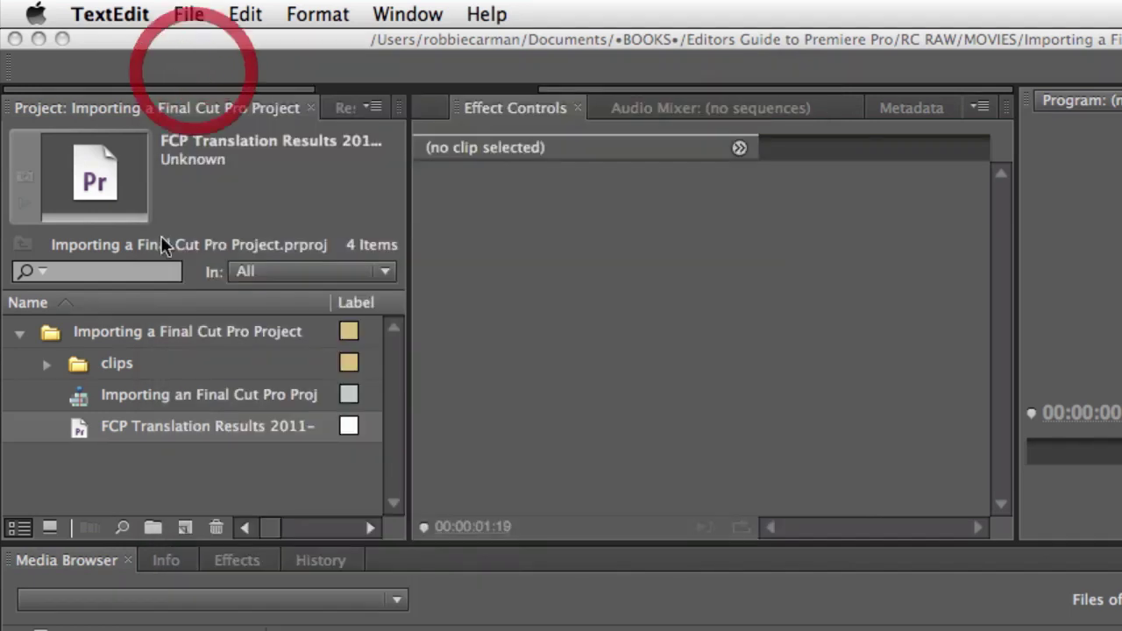
click(53, 265)
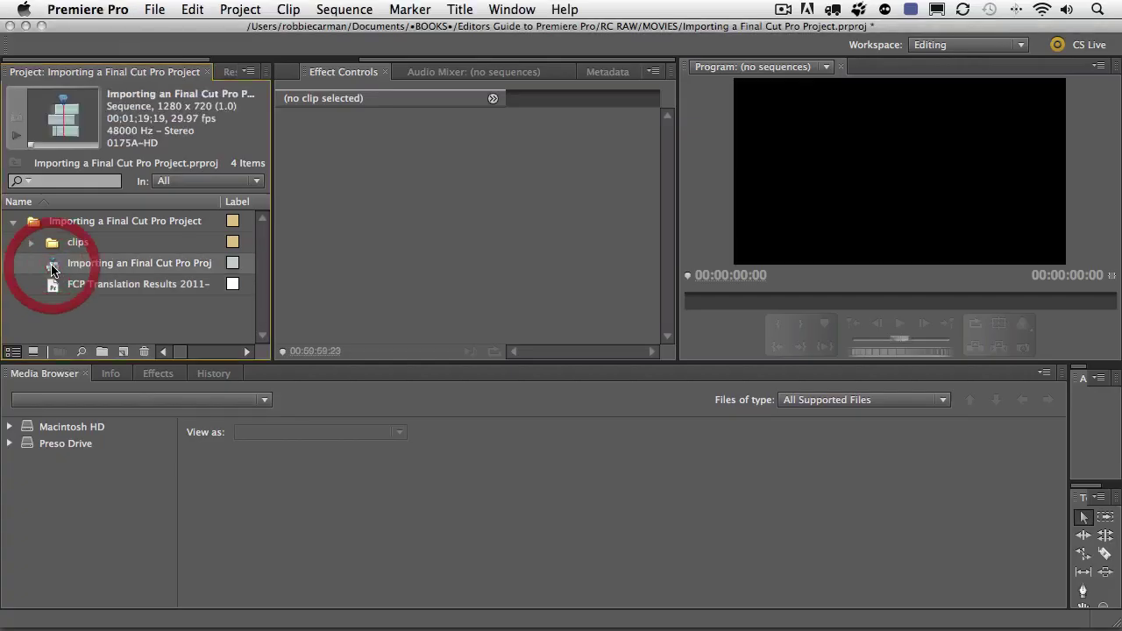
Open the imported sequence, zoom the timeline to fit it, and scrub through it
double_click(51, 267)
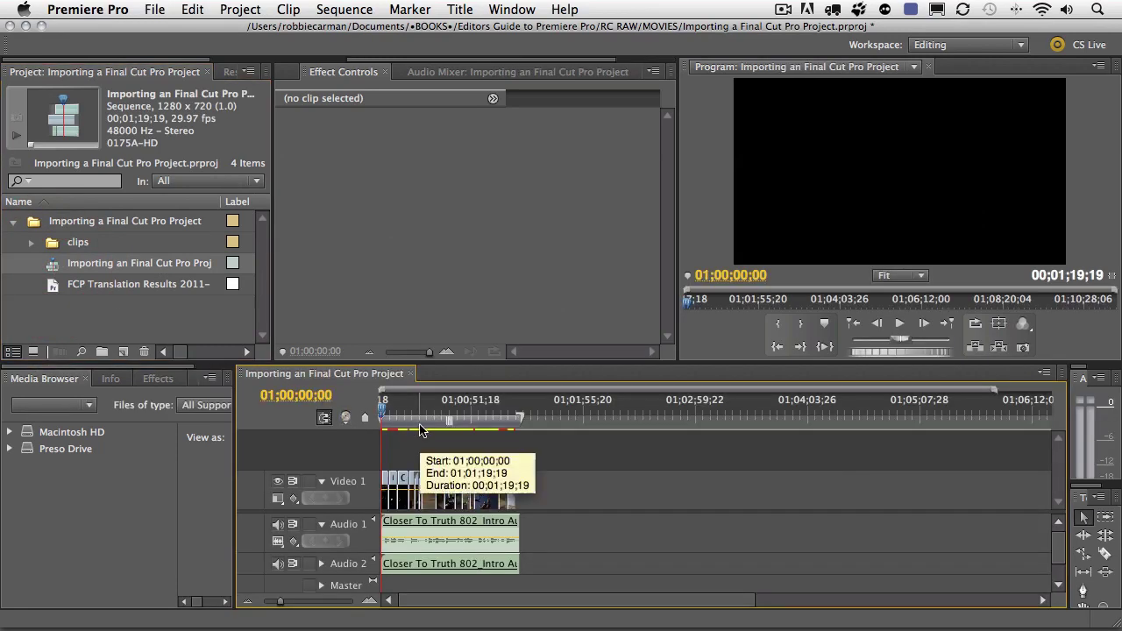
key(backslash)
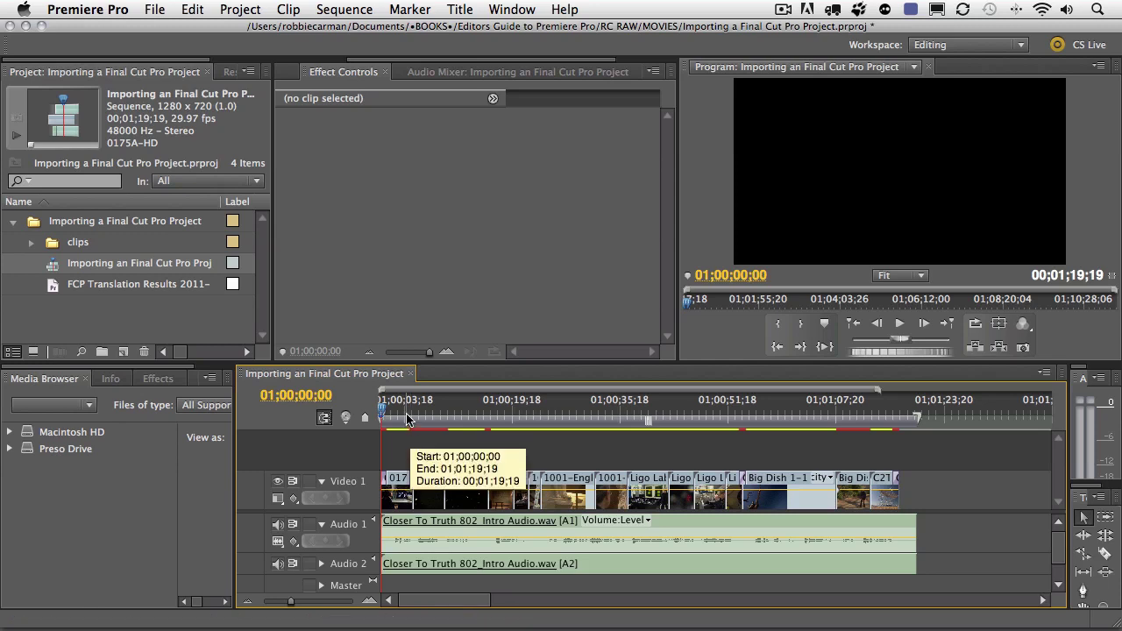
drag(406, 419, 912, 416)
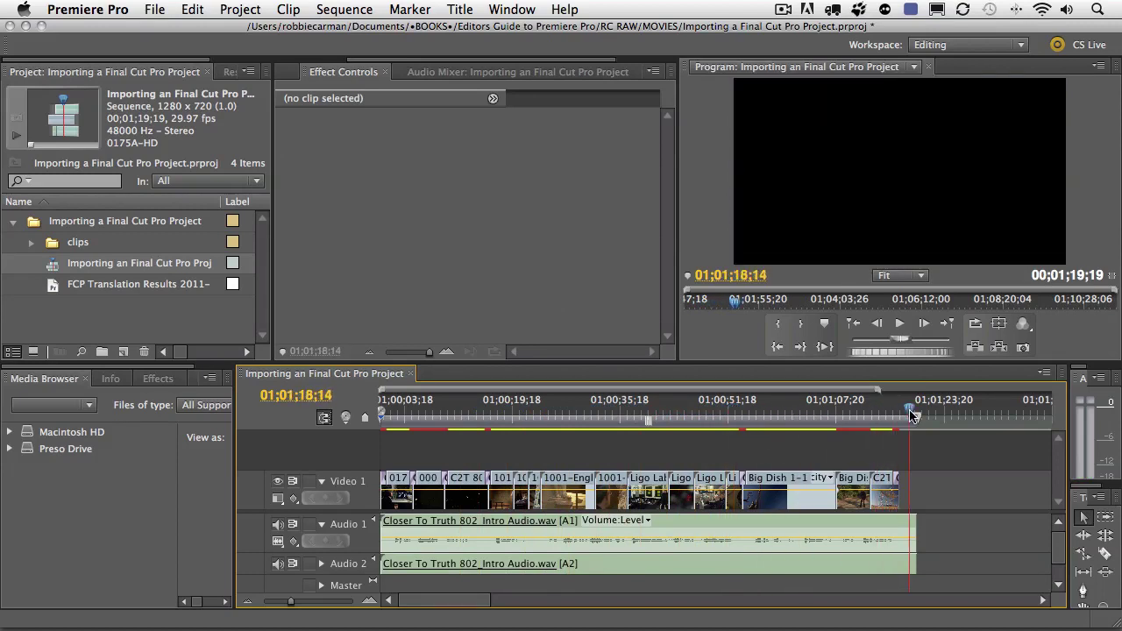